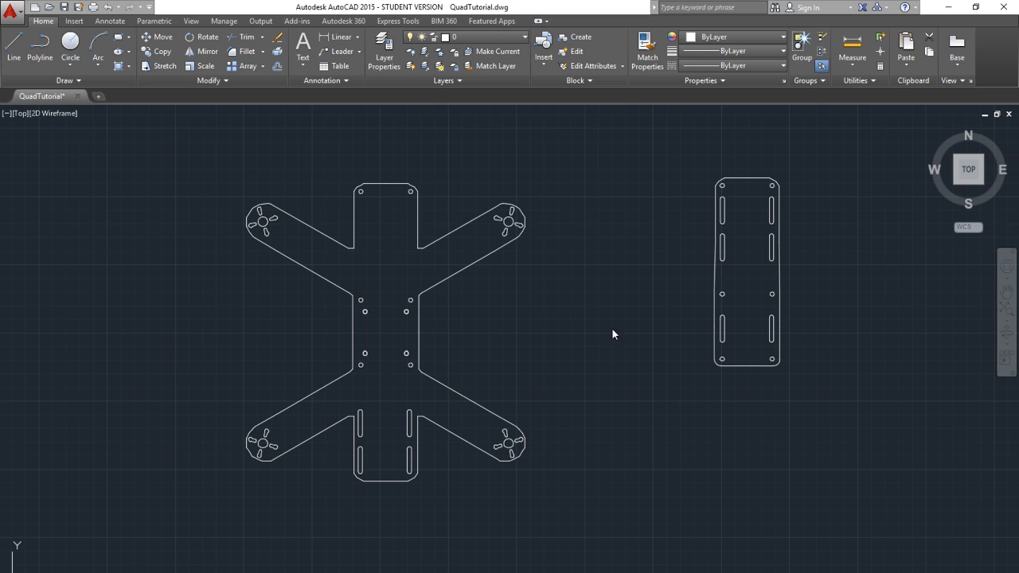
scroll(605, 318, "down", 1)
scroll(619, 311, "up", 3)
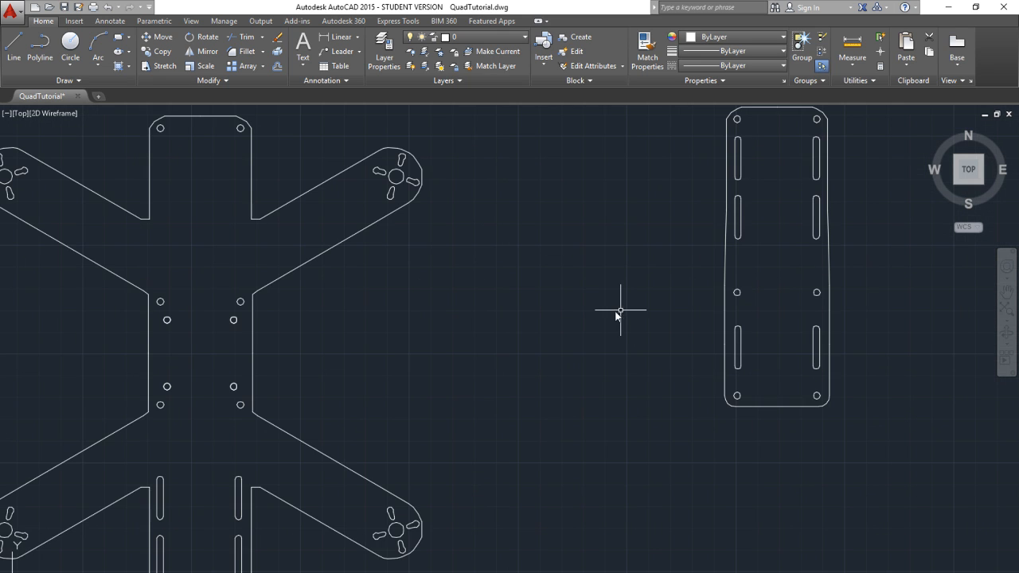
scroll(538, 325, "down", 1)
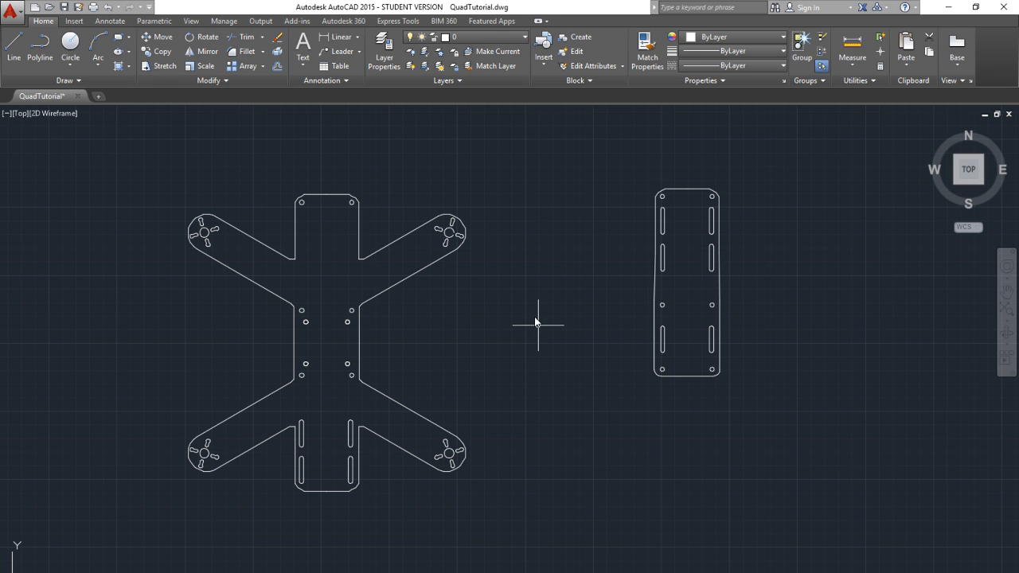
left_click(752, 495)
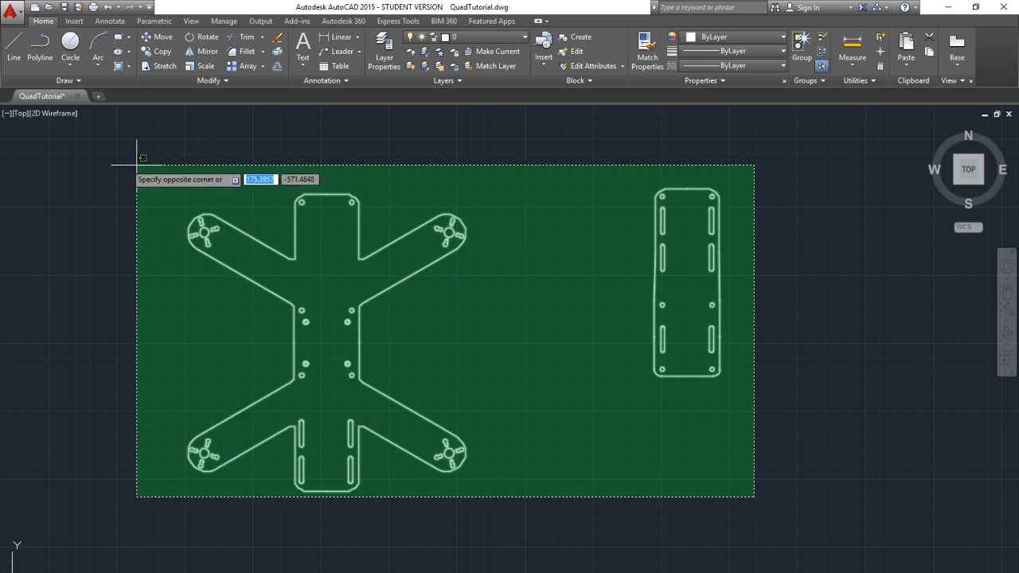
left_click(112, 140)
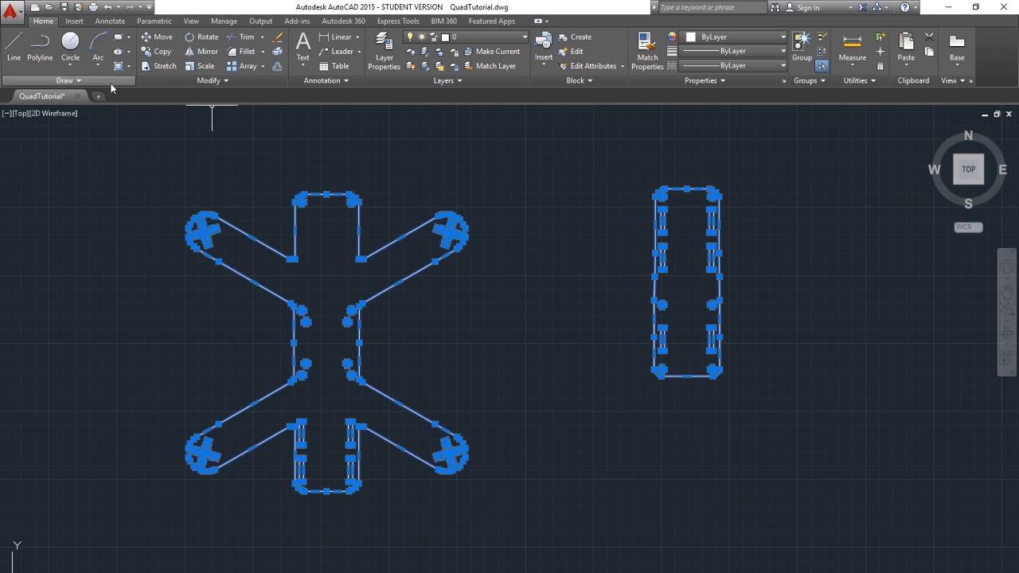
key("Escape")
left_click(20, 58)
key("Escape")
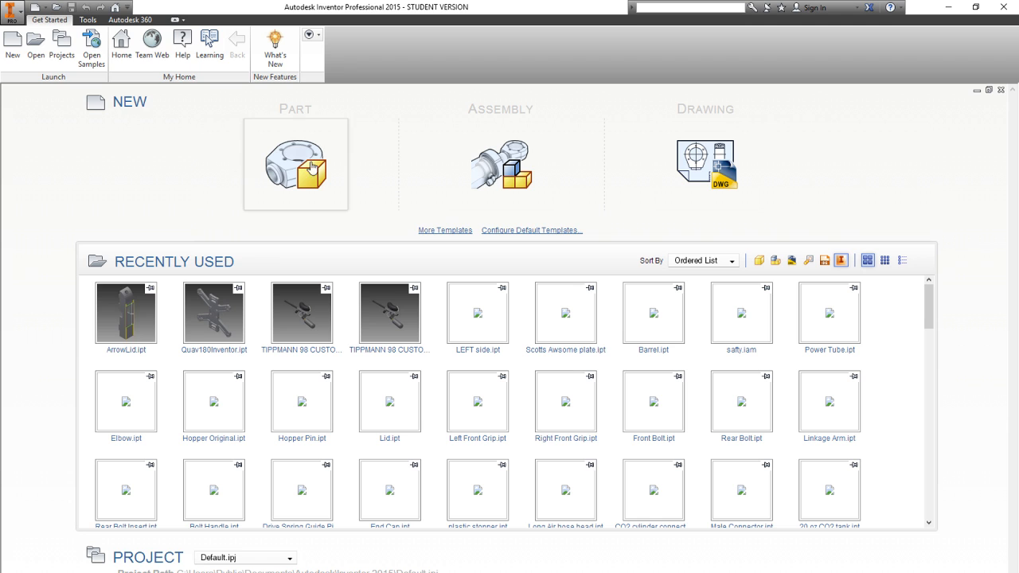
Step: Create a new part in Autodesk Inventor from the Standard.ipt template
mouse_move(308, 163)
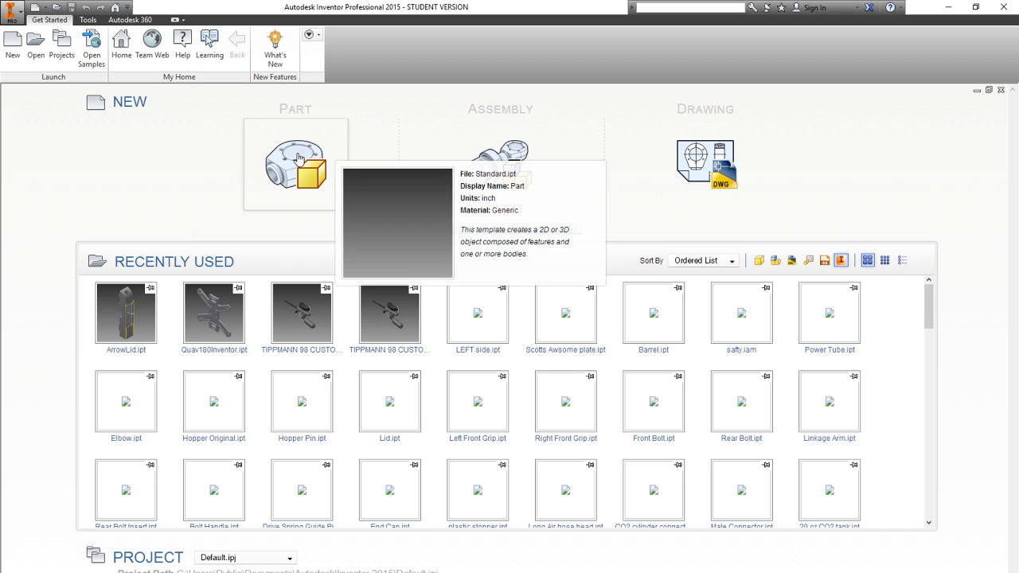
left_click(296, 158)
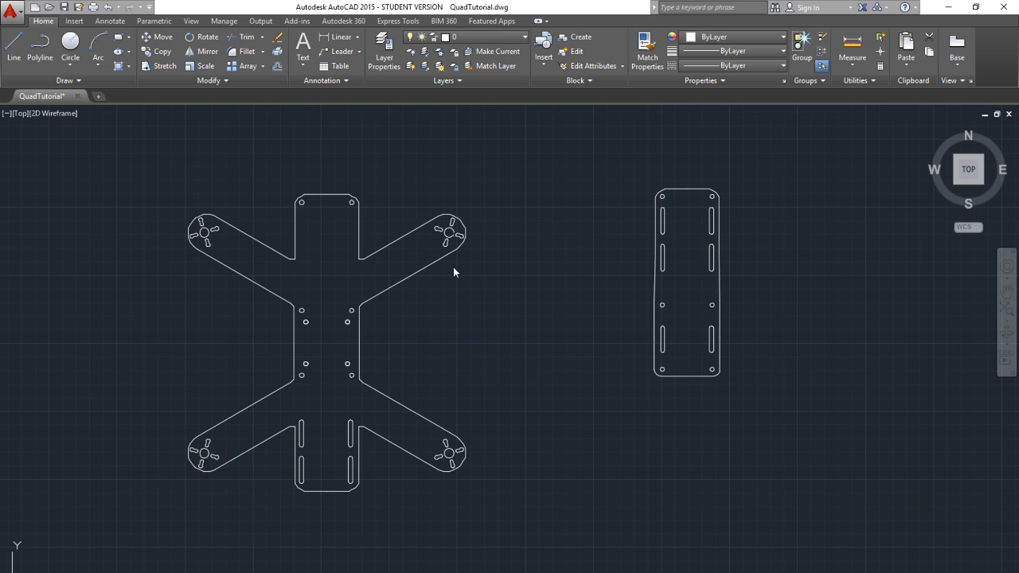
mouse_move(136, 148)
left_mouse_down()
mouse_move(500, 567)
mouse_move(505, 525)
left_mouse_up()
left_click(656, 539)
left_click(141, 162)
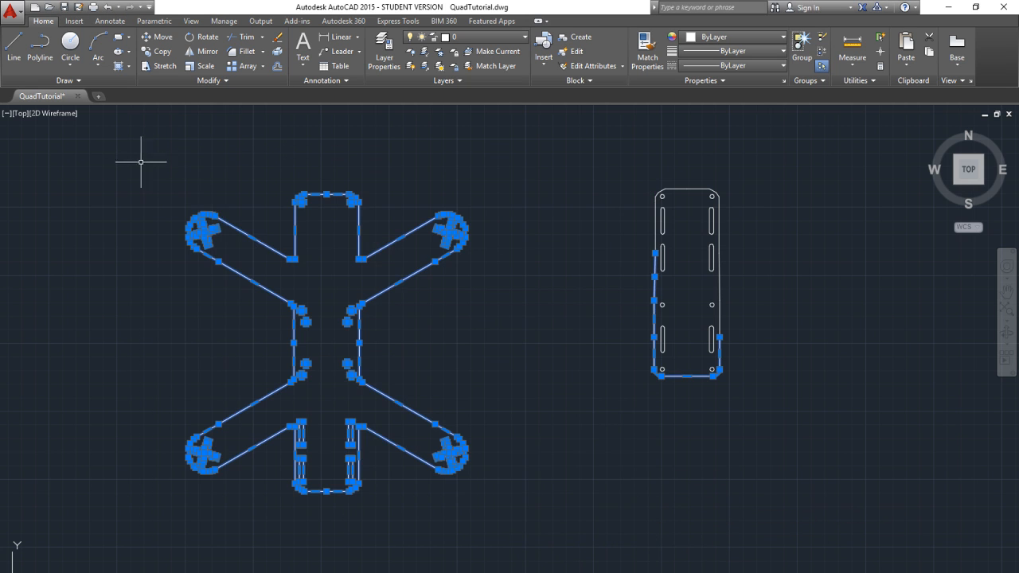
left_click(839, 528)
left_click(104, 136)
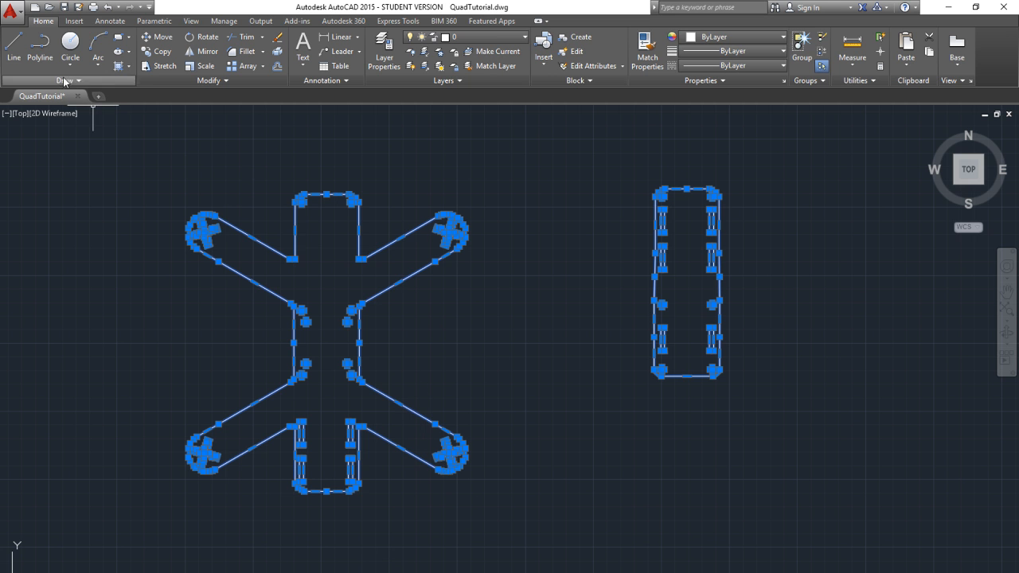
left_click(13, 48)
right_click(76, 203)
left_click(104, 230)
Step: Copy the complete X-shaped quadcopter frame outline in AutoCAD, leaving out the separate narrow plate
left_click(511, 523)
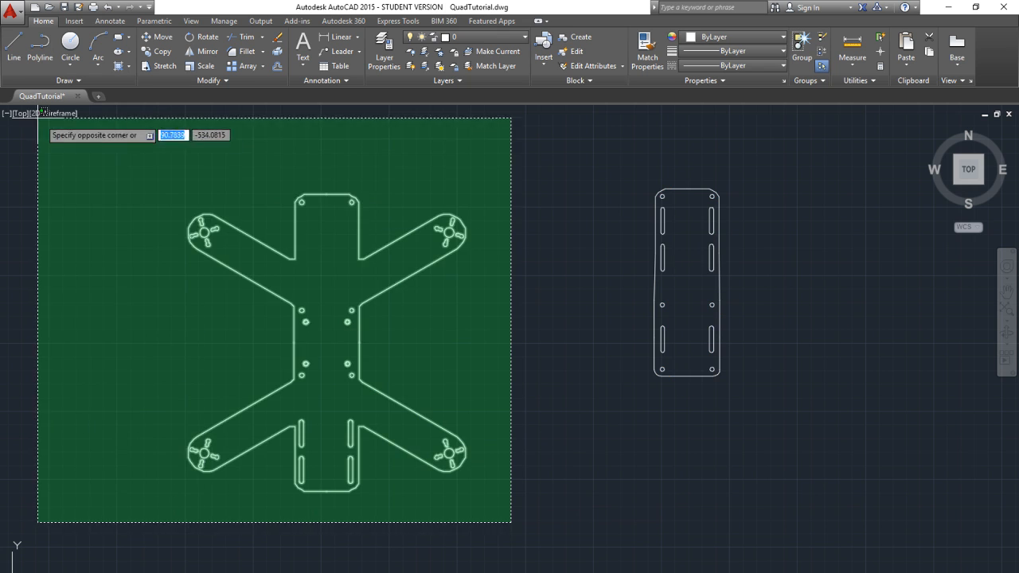
left_click(146, 161)
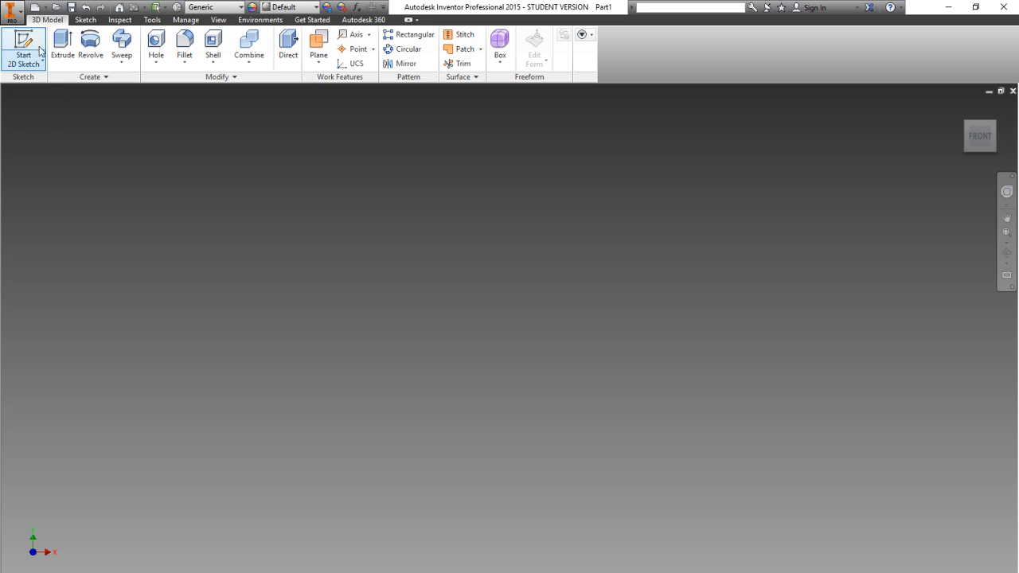
Step: Paste the copied frame outline into a new sketch on the XY plane in Inventor and finish the sketch
left_click(23, 49)
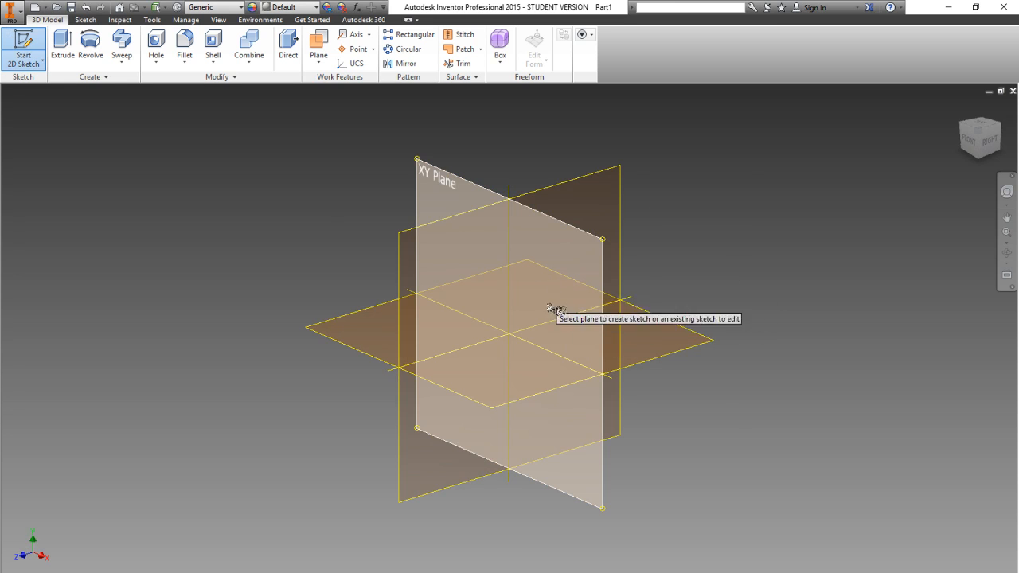
left_click(552, 289)
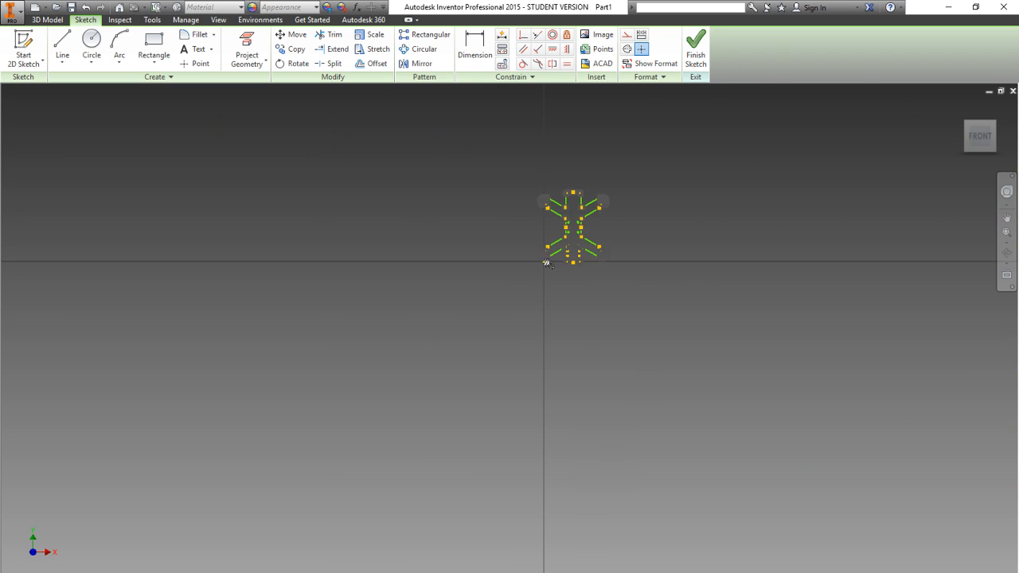
scroll(462, 220, "down", 3)
scroll(453, 222, "up", 3)
scroll(641, 219, "down", 3)
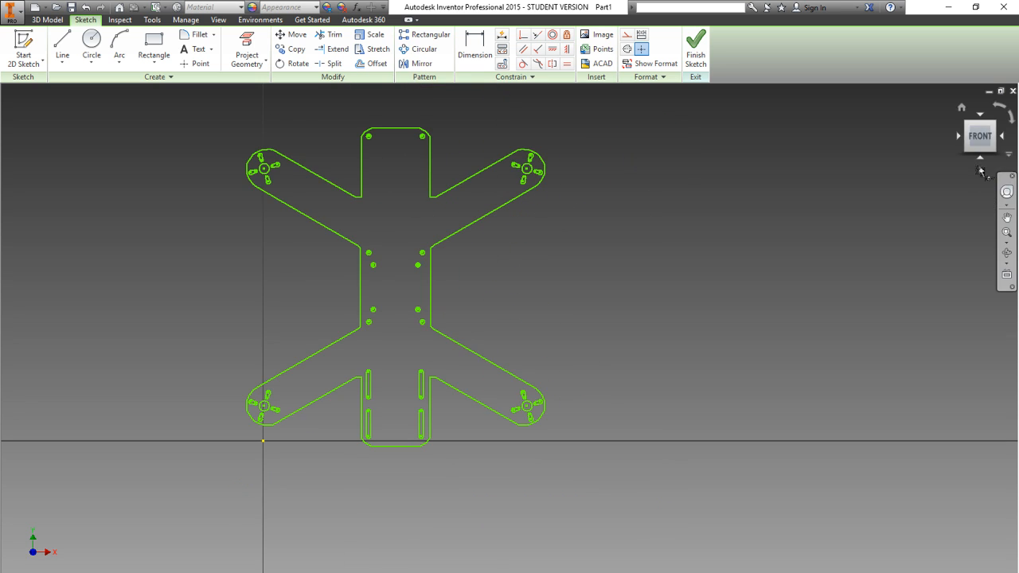
left_click_drag(978, 138, 892, 144)
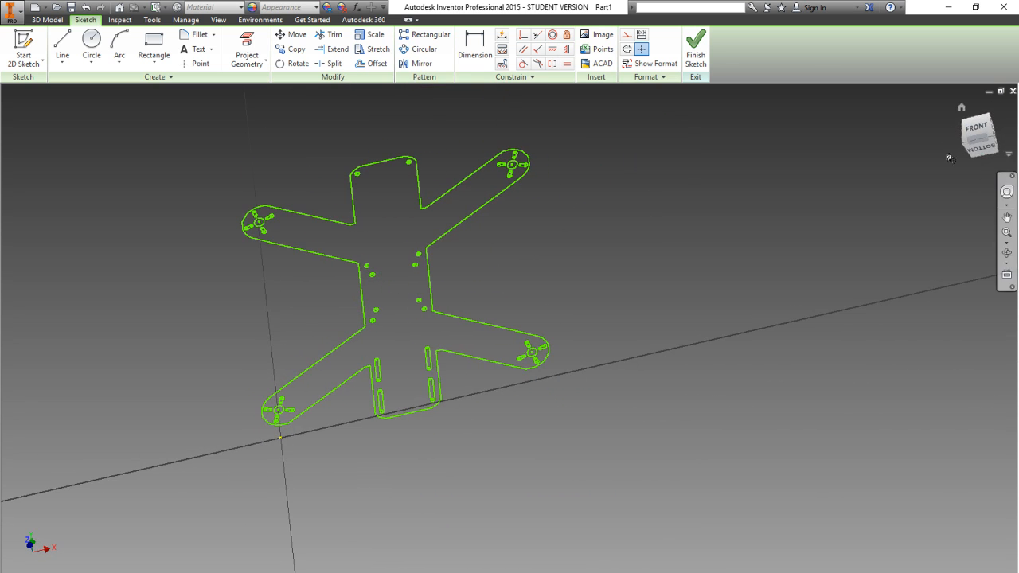
left_click(695, 48)
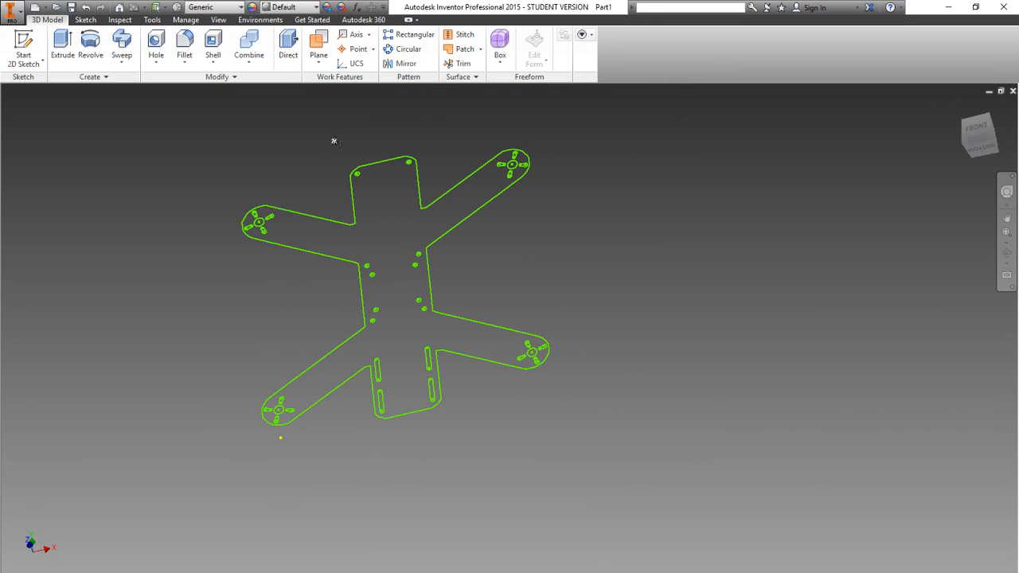
Step: Try extruding the frame profile to a thickness of 6 mm, and undo the extrusion
left_click(76, 56)
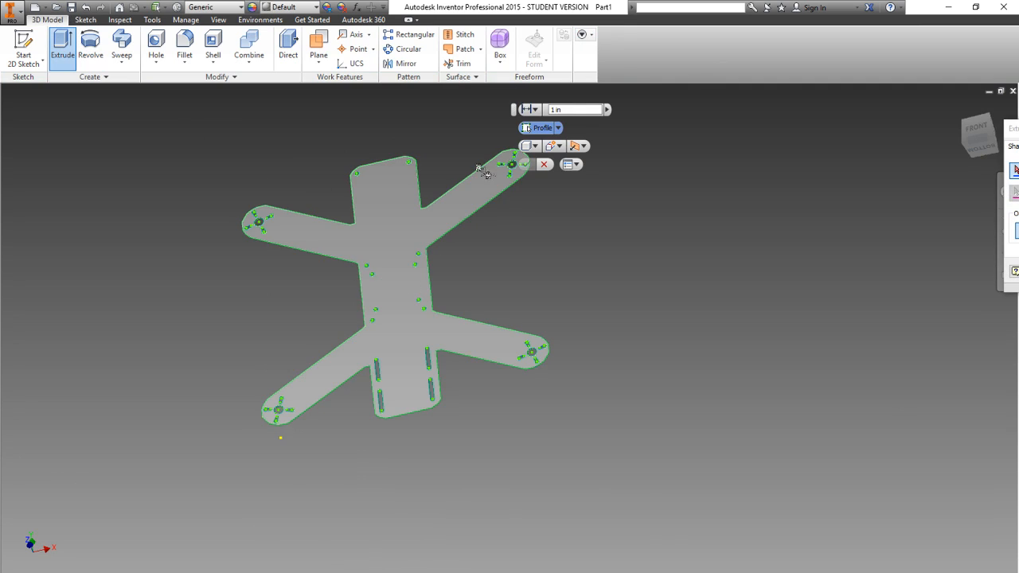
left_click(388, 289)
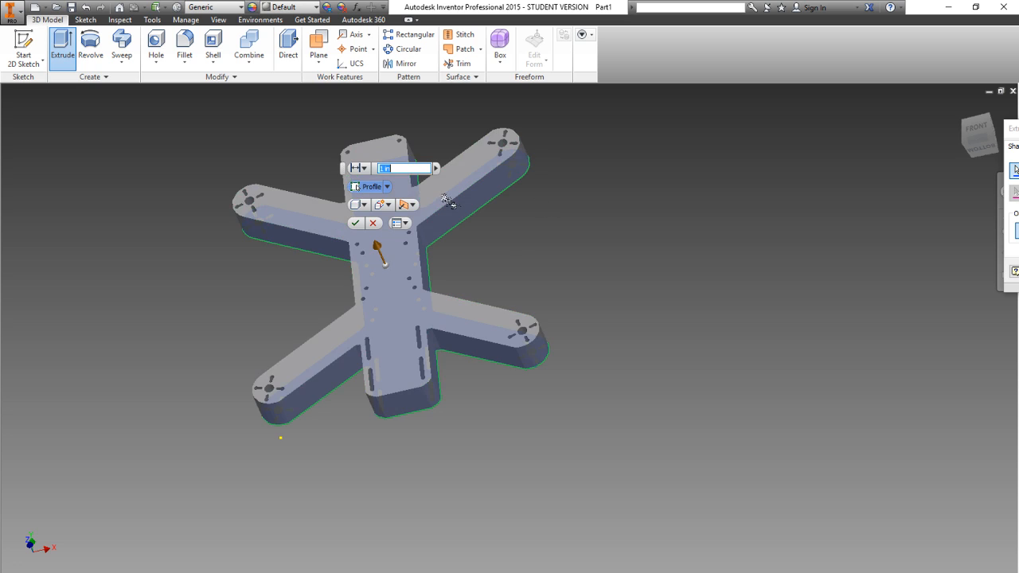
left_click(385, 169)
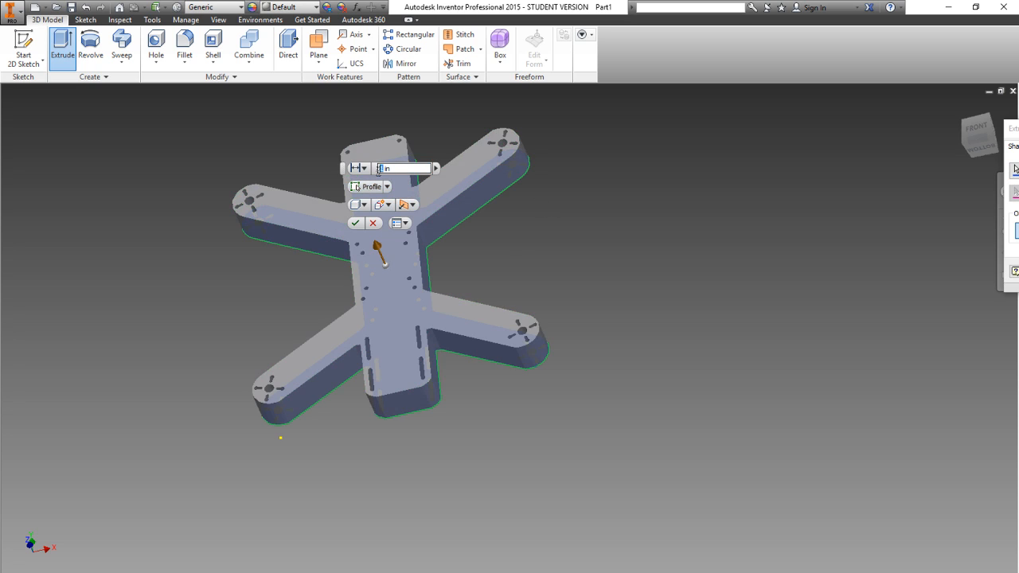
type("5")
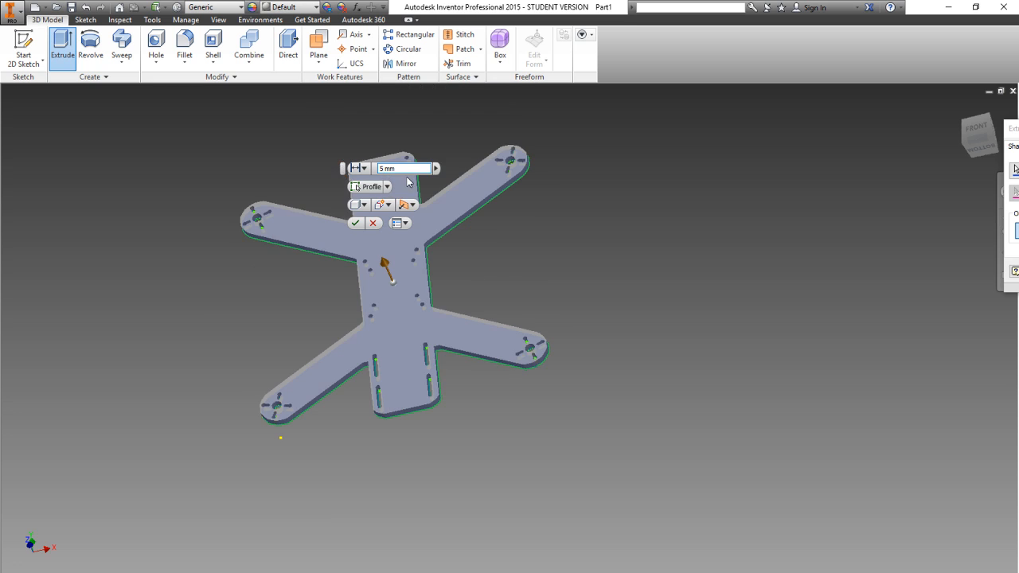
left_click_drag(981, 139, 947, 91)
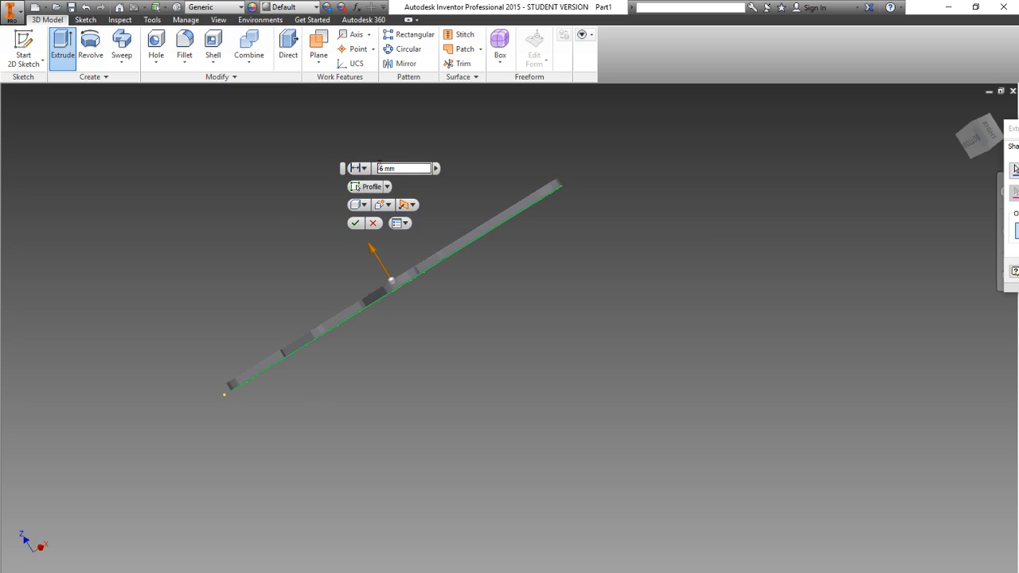
left_click(355, 223)
scroll(362, 247, "up", 5)
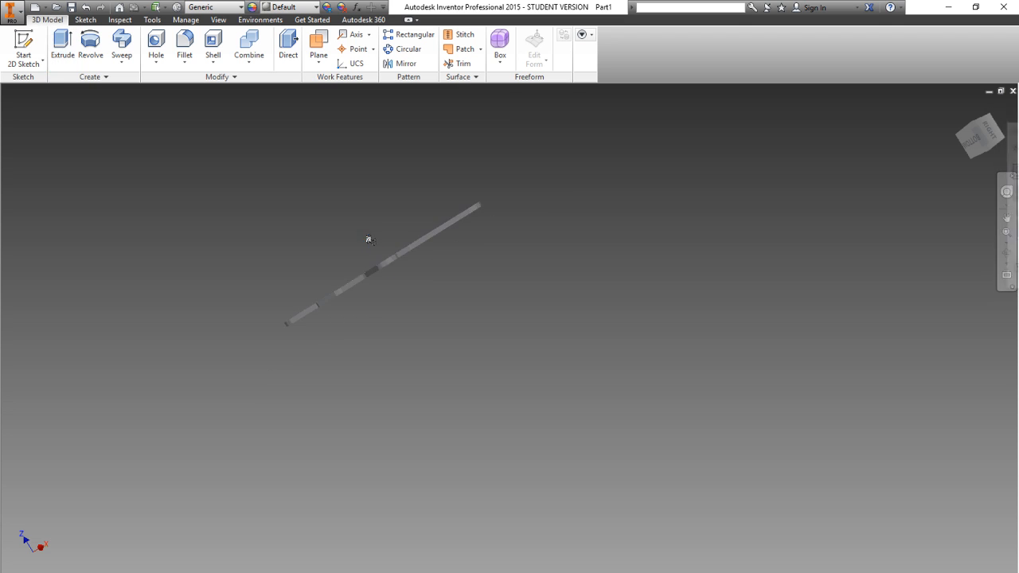
scroll(360, 248, "down", 6)
mouse_move(980, 122)
left_mouse_down()
mouse_move(984, 135)
mouse_move(995, 129)
mouse_move(995, 104)
mouse_move(984, 103)
mouse_move(973, 137)
mouse_move(940, 99)
mouse_move(978, 124)
mouse_move(984, 107)
mouse_move(984, 129)
left_mouse_up()
key("ctrl+z")
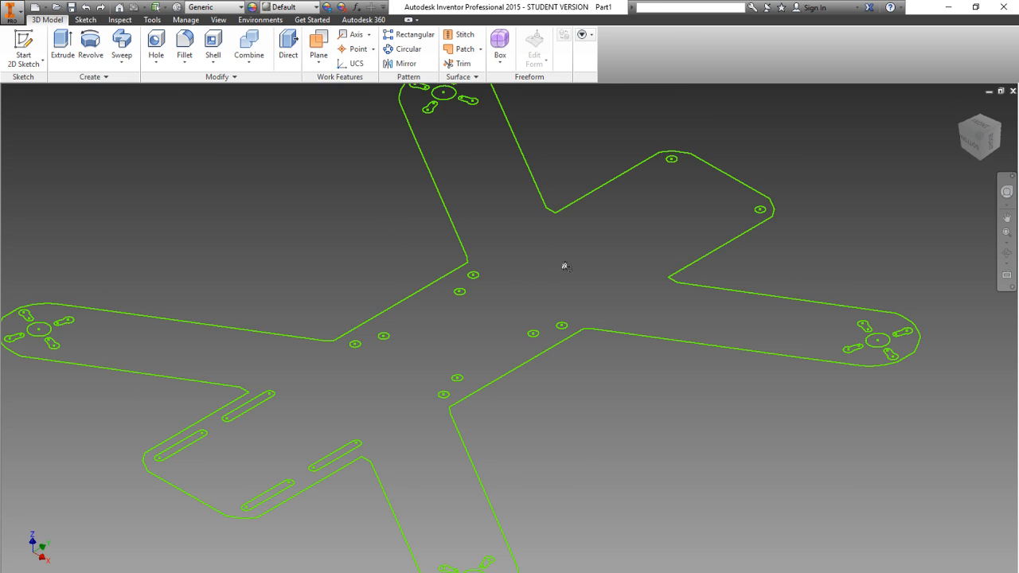
Step: Extrude the X-shaped frame profile to a thickness of 8 mm
left_click(62, 46)
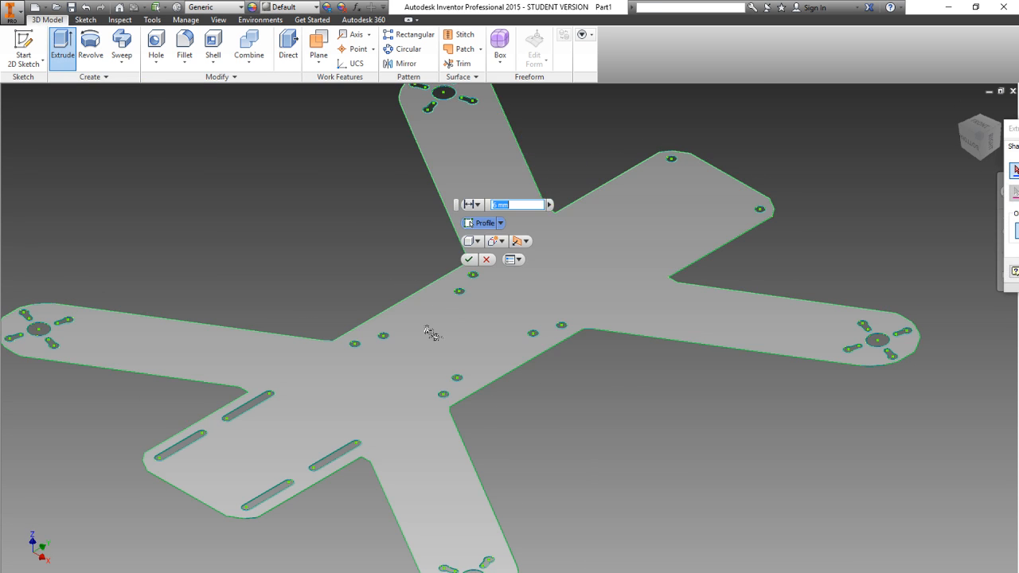
left_click(497, 205)
left_click_drag(496, 205, 488, 208)
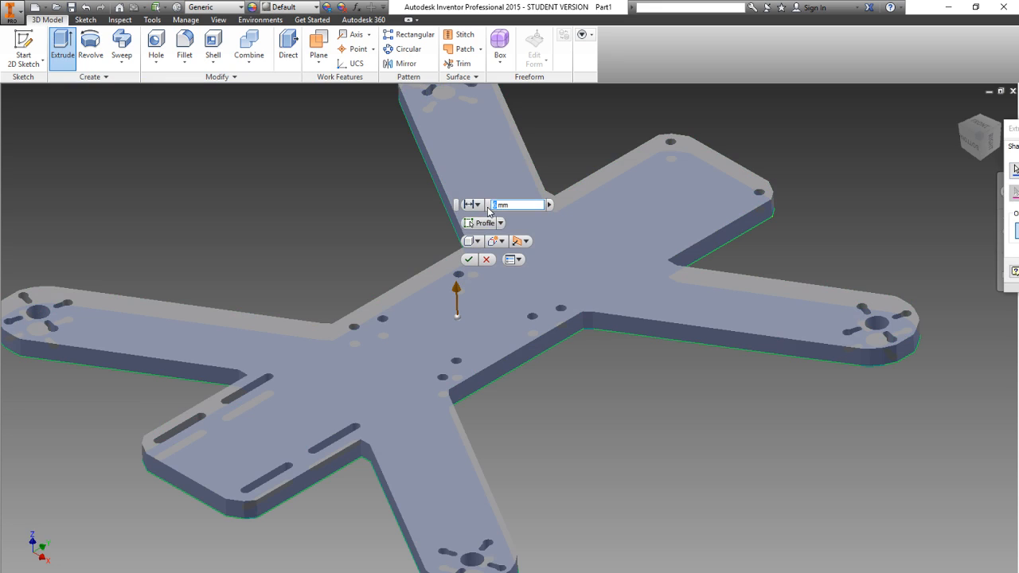
type("8")
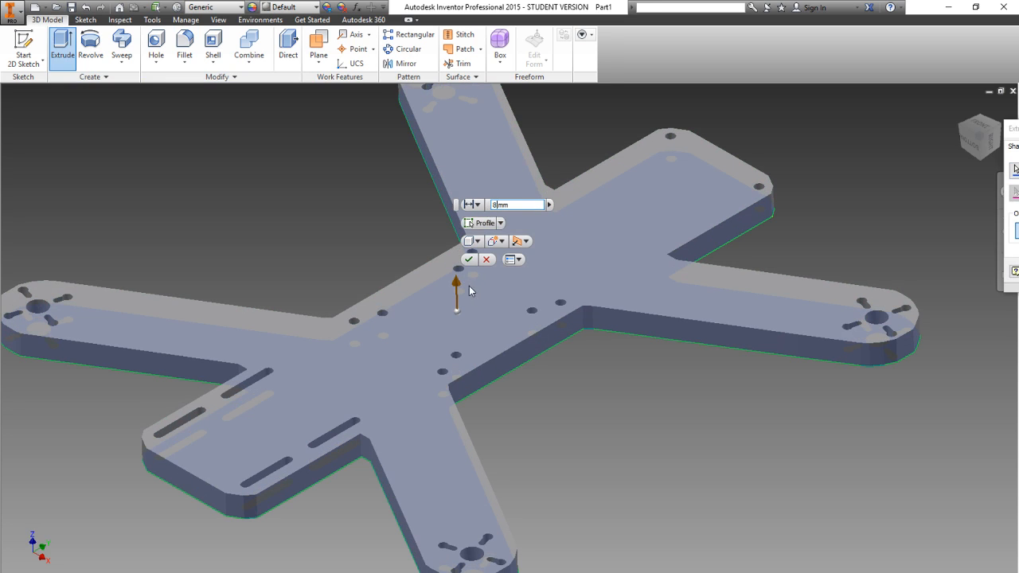
left_click(468, 259)
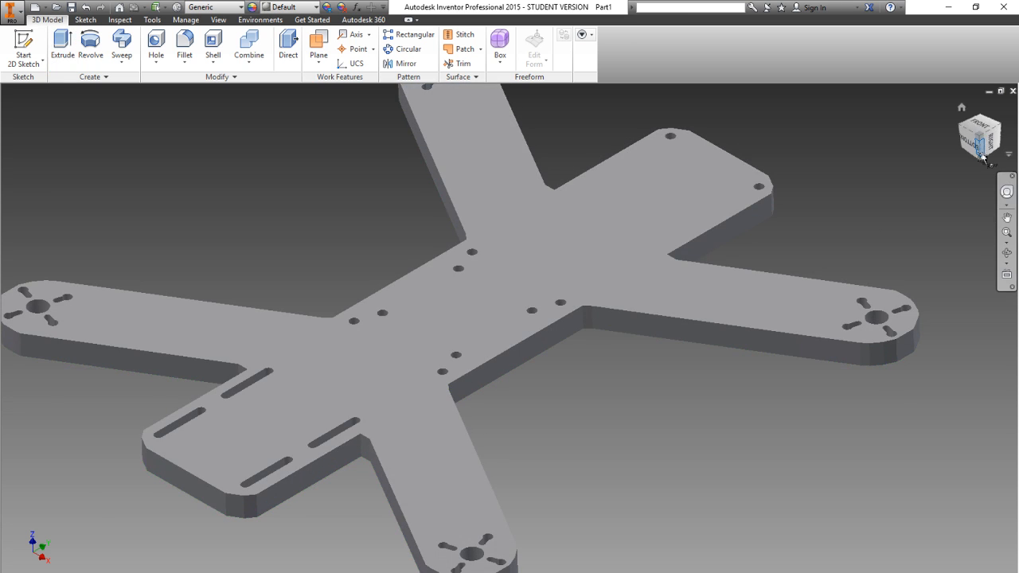
Step: Shell the frame body with a 3 mm wall thickness, removing its broad back face
mouse_move(982, 156)
left_mouse_down()
mouse_move(956, 91)
mouse_move(944, 8)
mouse_move(965, 95)
mouse_move(961, 49)
mouse_move(976, 45)
mouse_move(988, 143)
left_mouse_up()
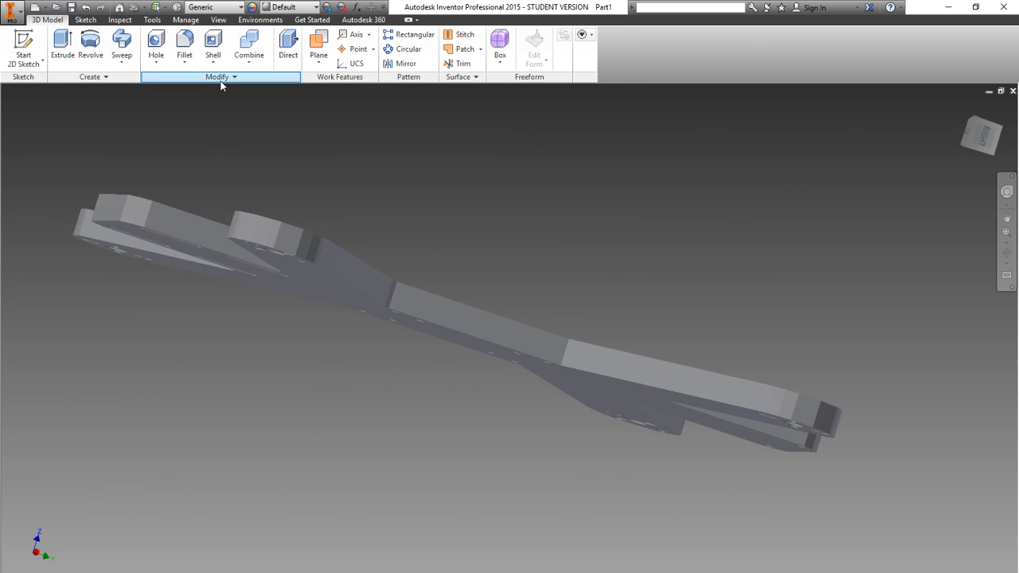
left_click(213, 42)
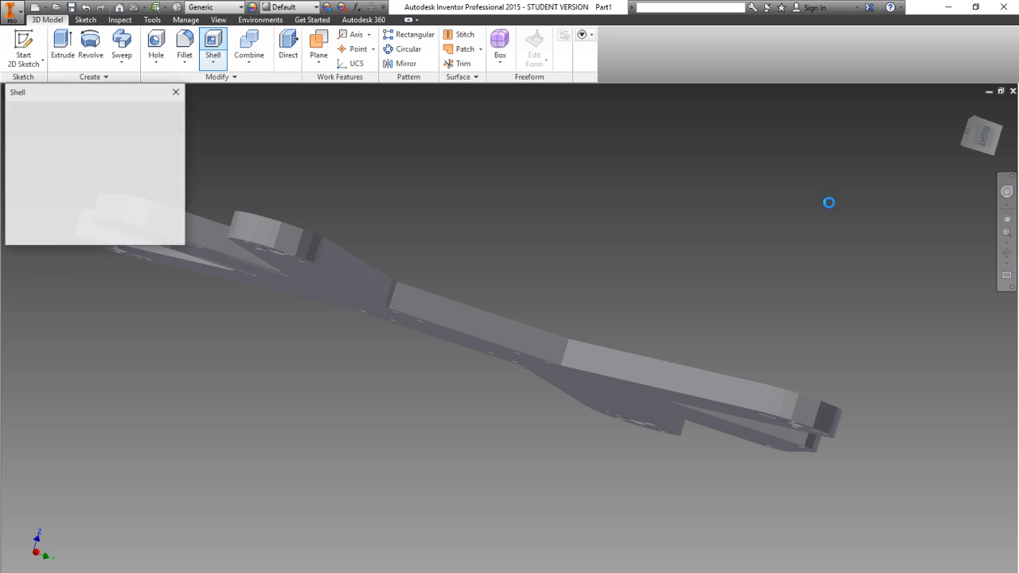
left_click(1004, 135)
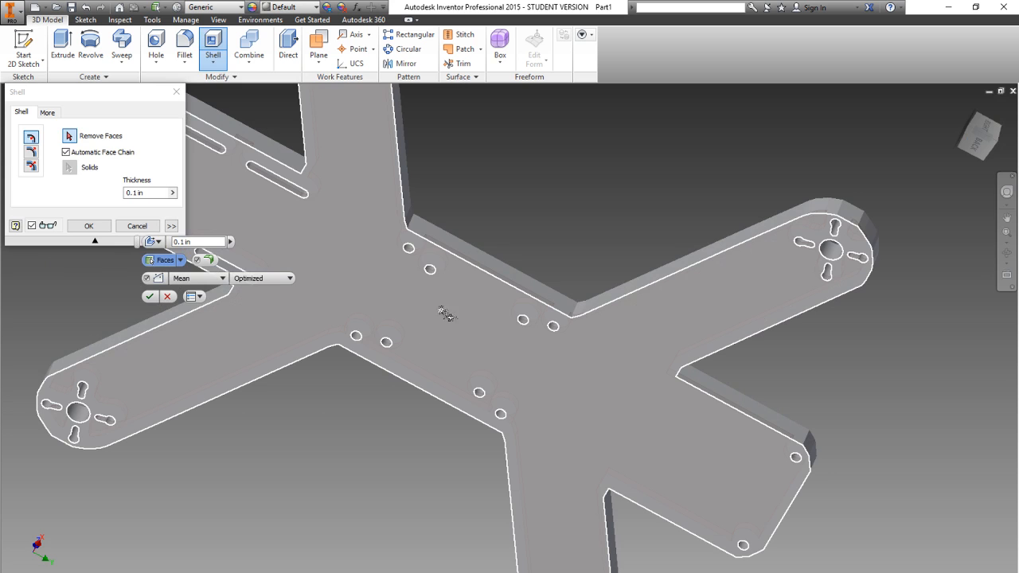
left_click(424, 306)
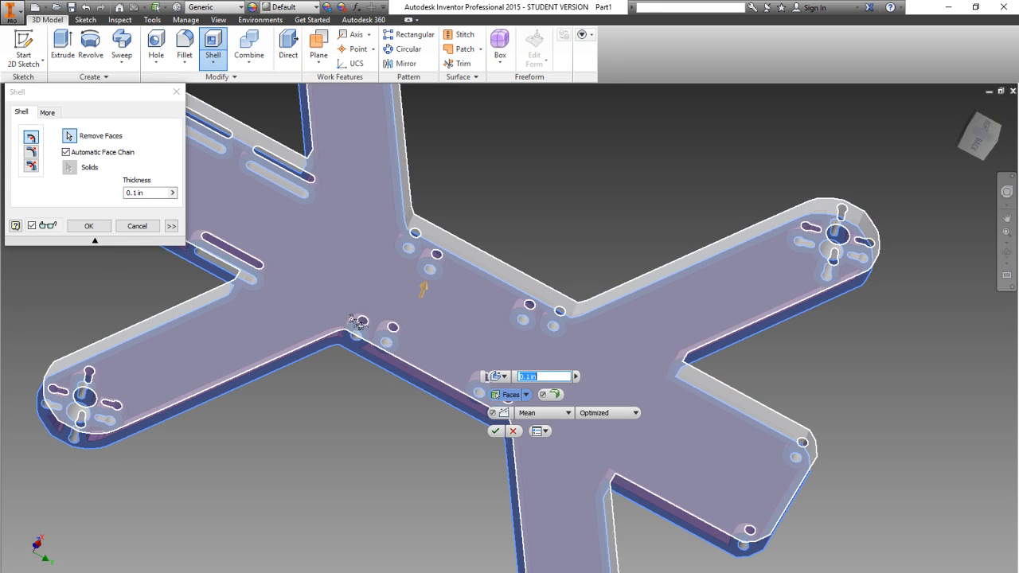
mouse_move(984, 153)
left_mouse_down()
mouse_move(983, 126)
mouse_move(979, 143)
left_mouse_up()
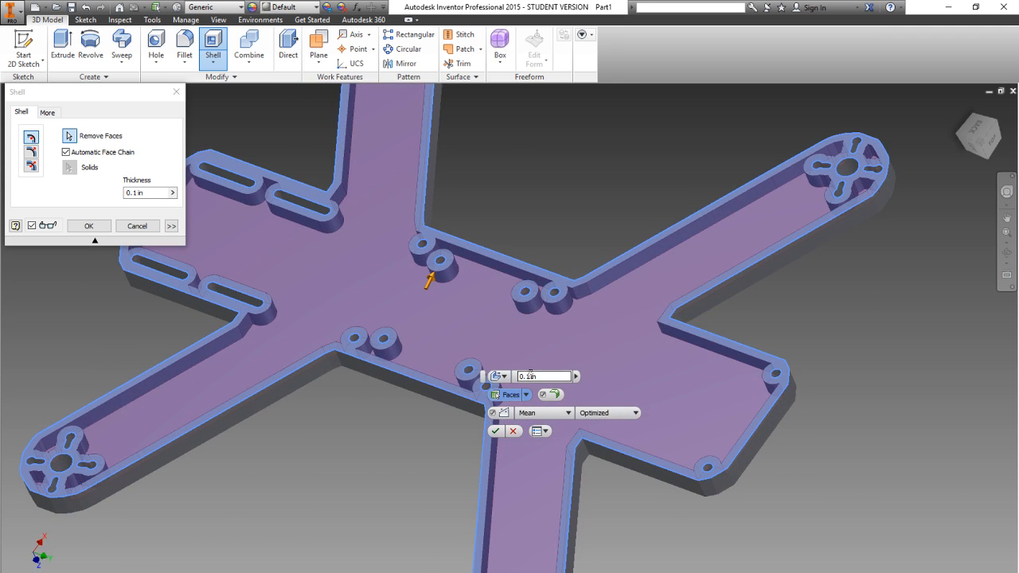
mouse_move(524, 375)
left_mouse_down()
mouse_move(549, 376)
mouse_move(519, 378)
left_mouse_up()
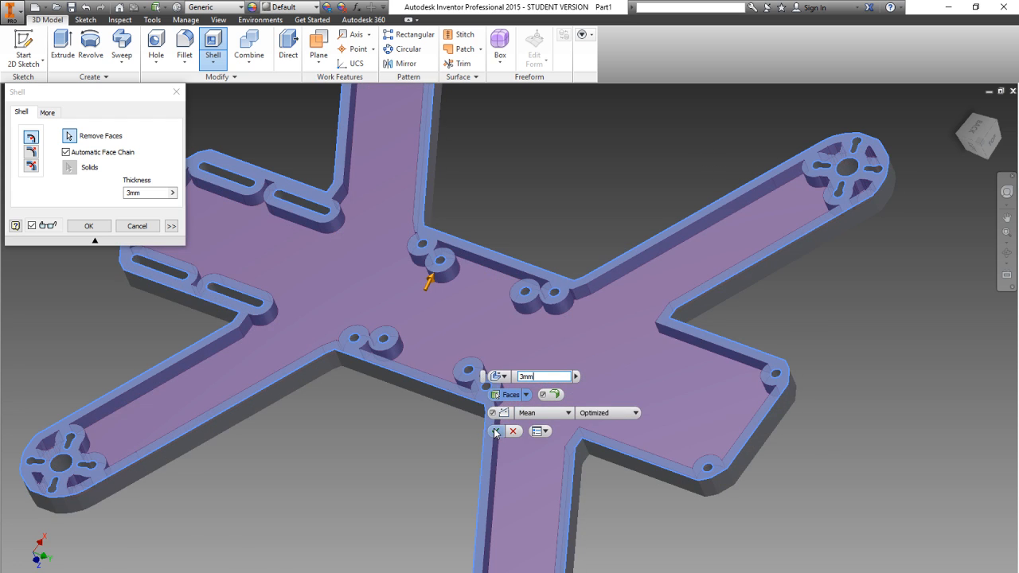
left_click(495, 432)
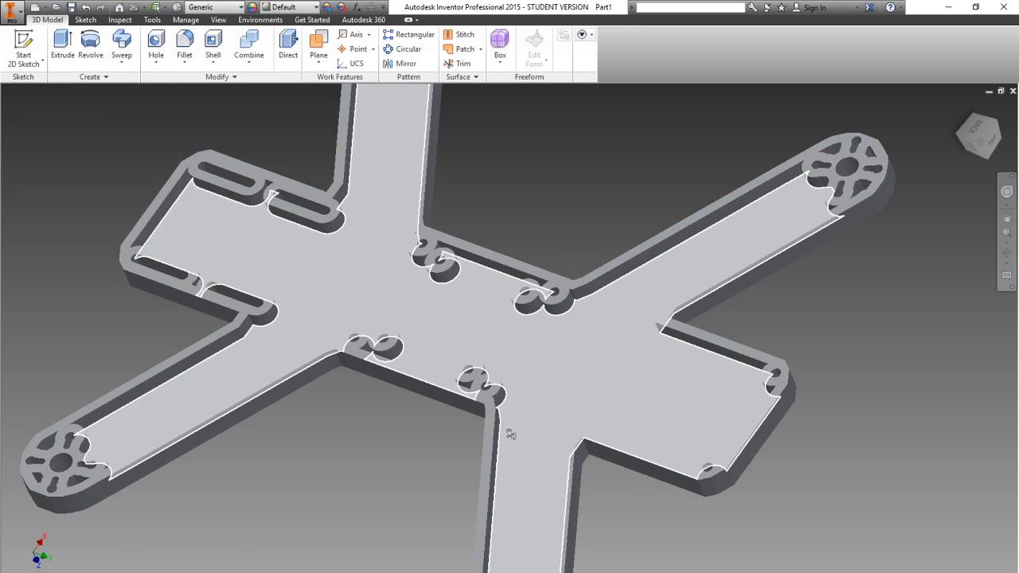
mouse_move(986, 143)
left_mouse_down()
mouse_move(1001, 135)
mouse_move(975, 135)
left_mouse_up()
middle_click_drag(319, 318, 437, 300, "shift")
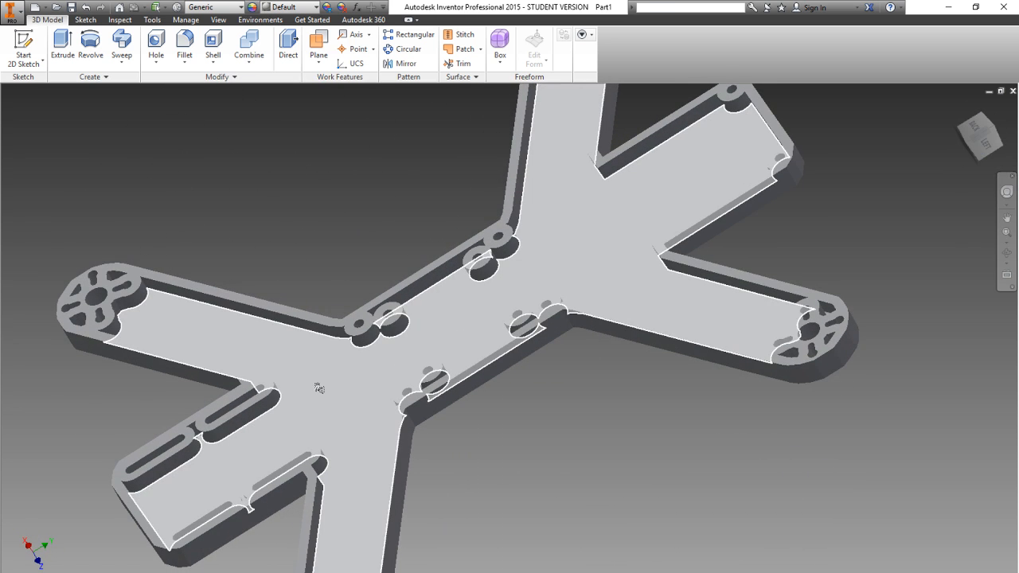
Step: Examine the shelled frame from its hollow side and from its closed broad face
mouse_move(982, 133)
left_mouse_down()
mouse_move(977, 149)
mouse_move(984, 136)
mouse_move(998, 141)
left_mouse_up()
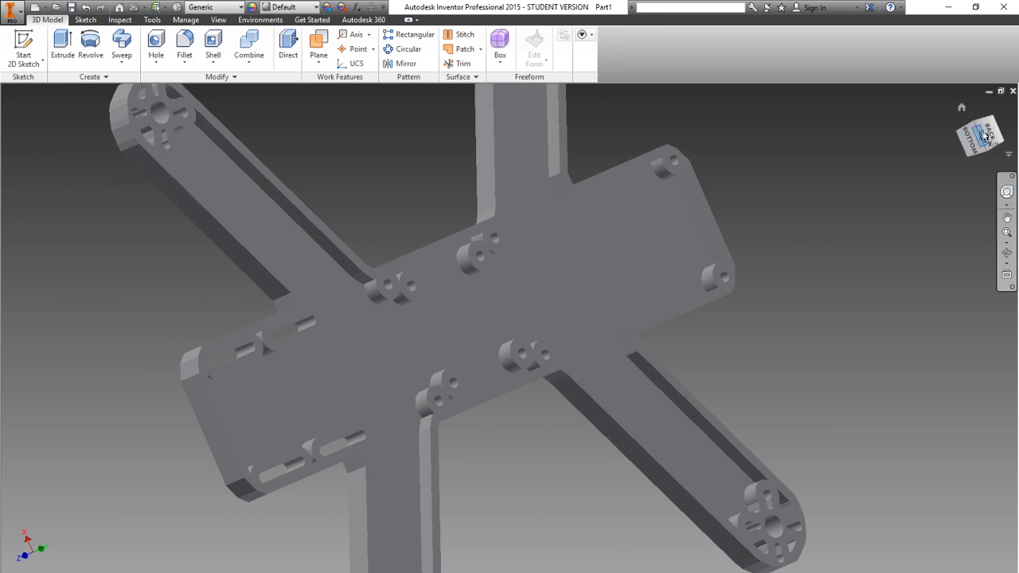
left_click_drag(985, 133, 978, 138)
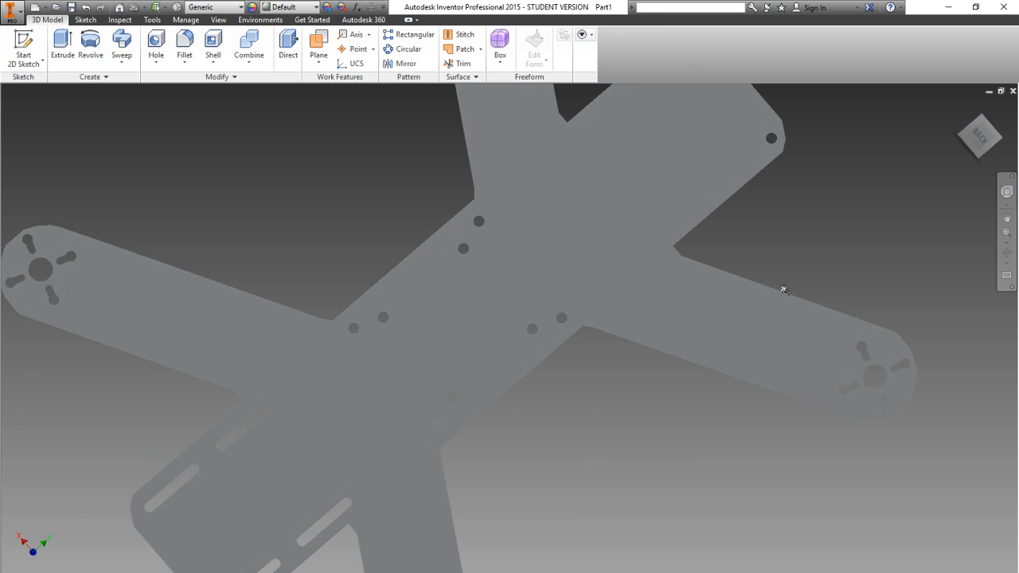
mouse_move(979, 151)
left_mouse_down()
mouse_move(987, 133)
mouse_move(983, 151)
mouse_move(781, 109)
left_mouse_up()
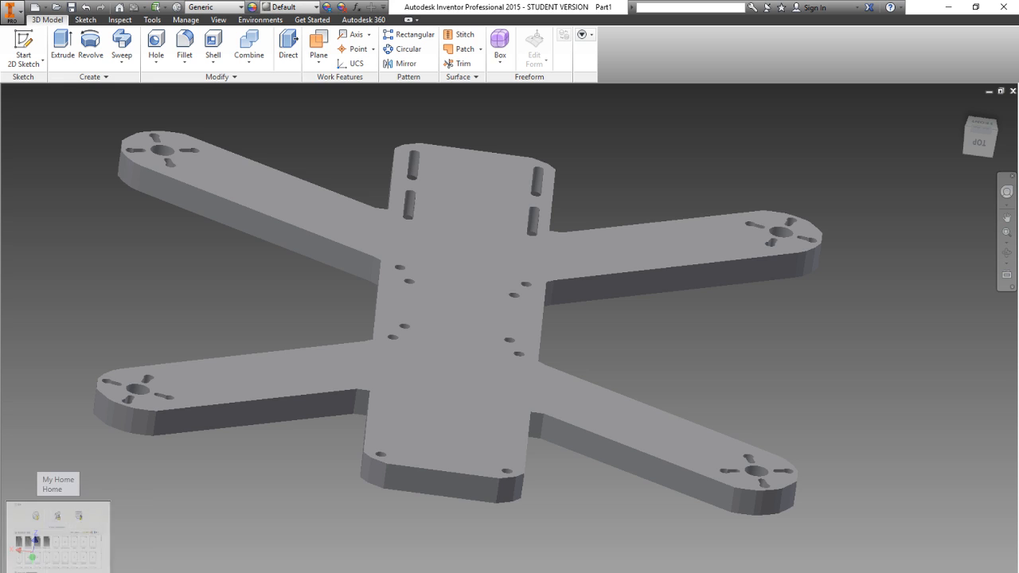
Step: Create a new Inventor part for the rectangular plate
left_click(25, 570)
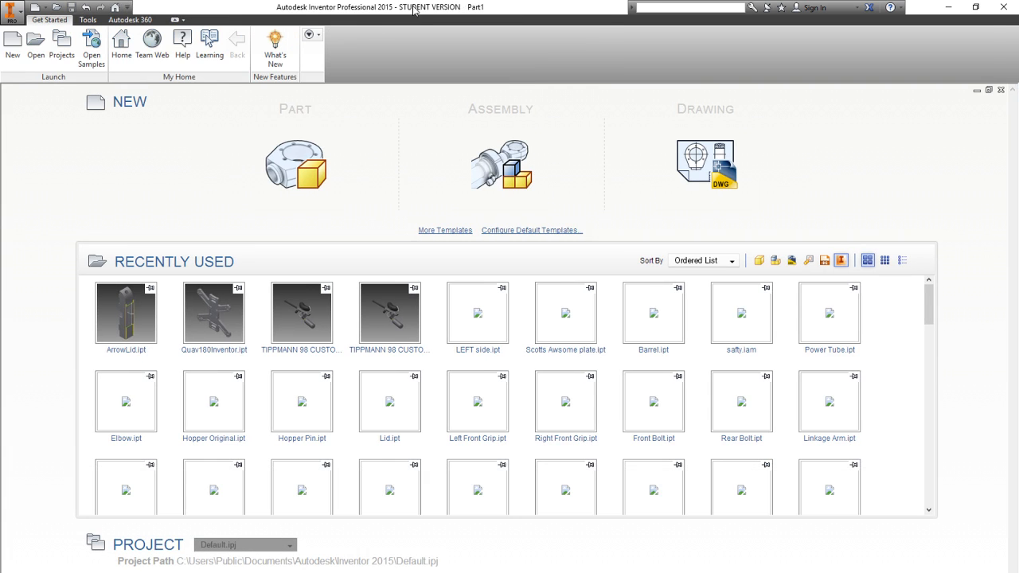
left_click(307, 171)
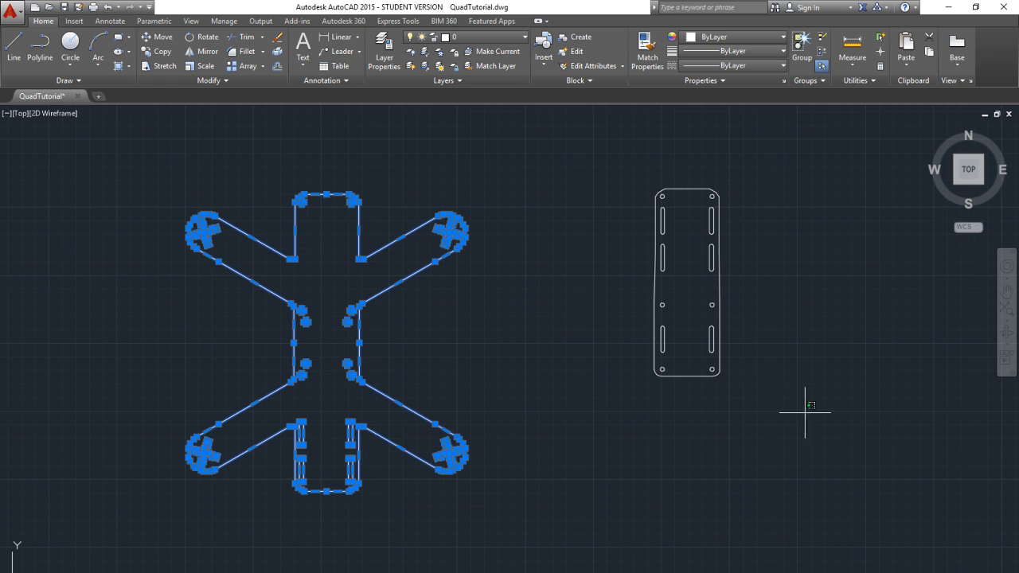
Step: Switch to AutoCAD and copy the slotted rectangular plate outline beside the frame to the clipboard
left_click(807, 411)
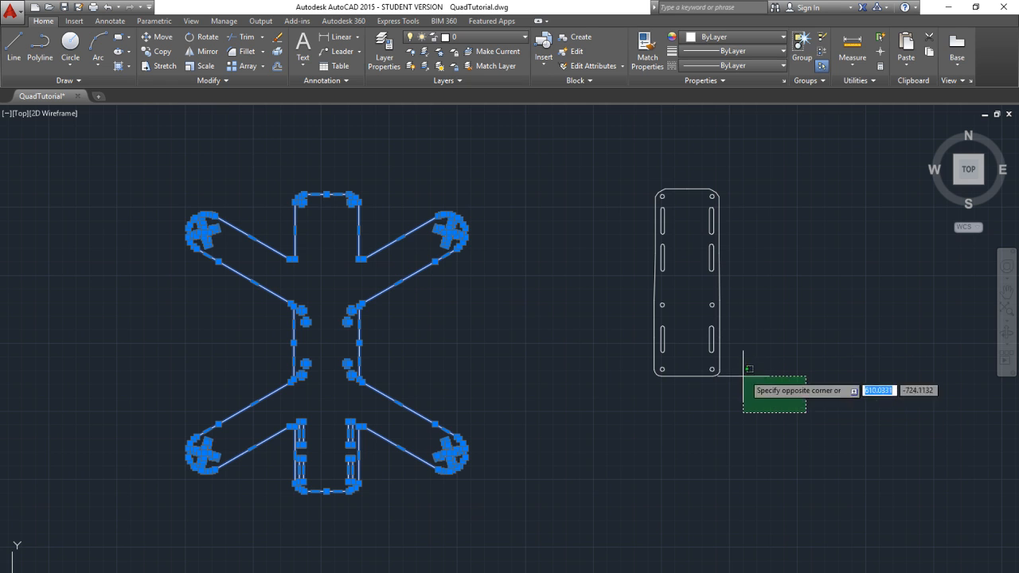
left_click(762, 401)
left_click(14, 46)
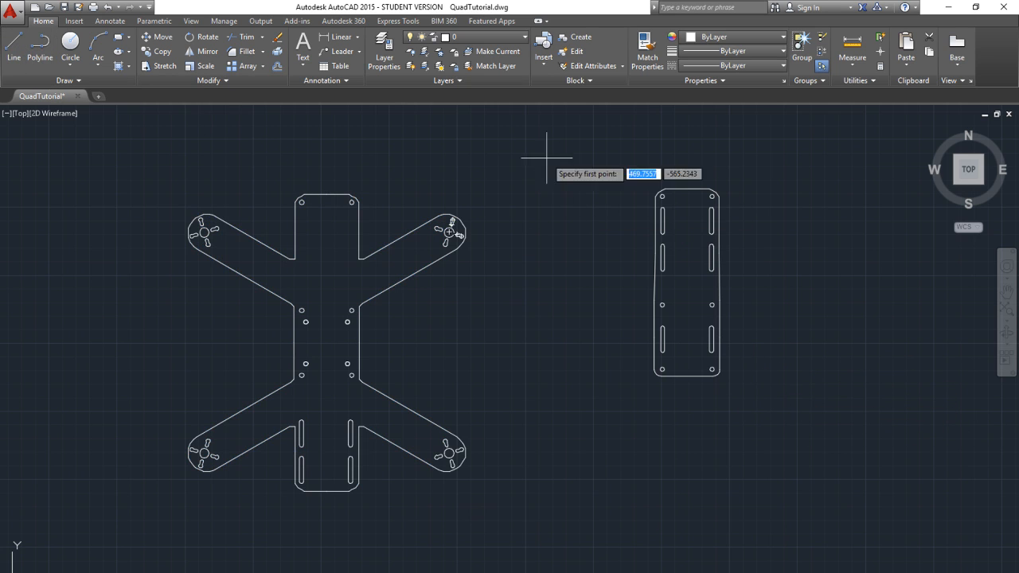
right_click(551, 171)
left_click(586, 195)
left_click(650, 244)
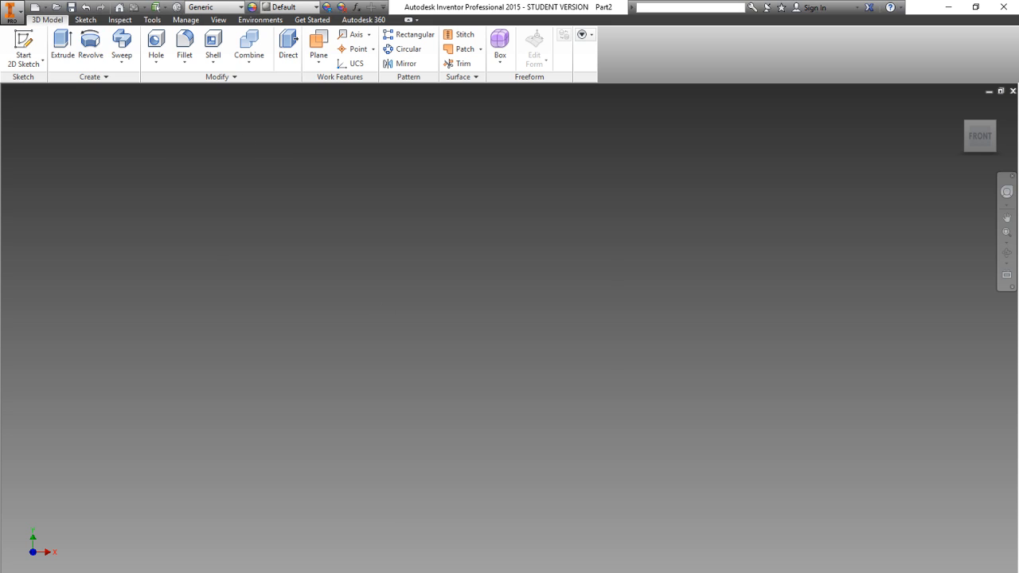
Step: Paste the copied rectangular plate outline into a new sketch on the XY plane of the Inventor part and finish the sketch
left_click(23, 50)
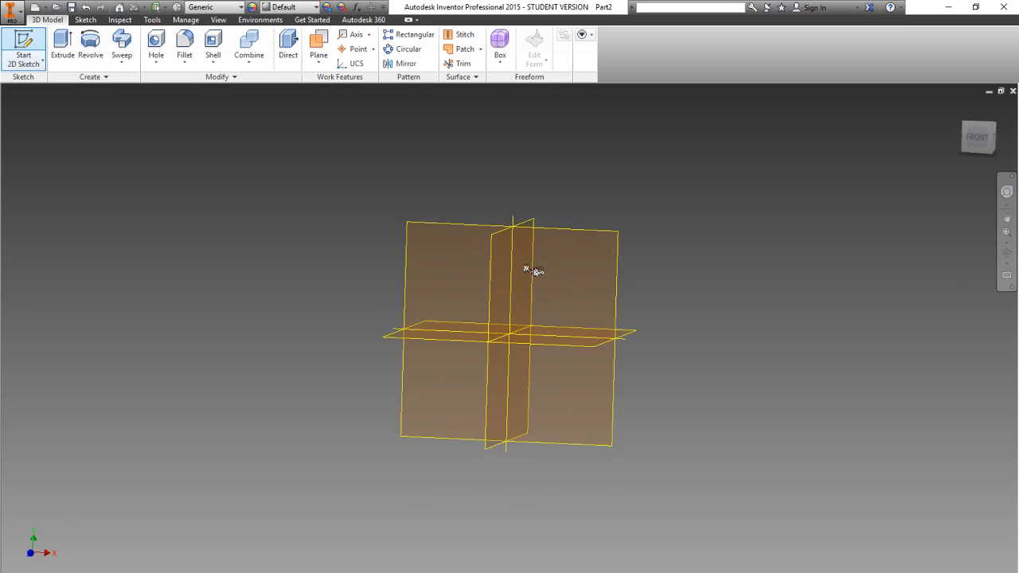
left_click(570, 292)
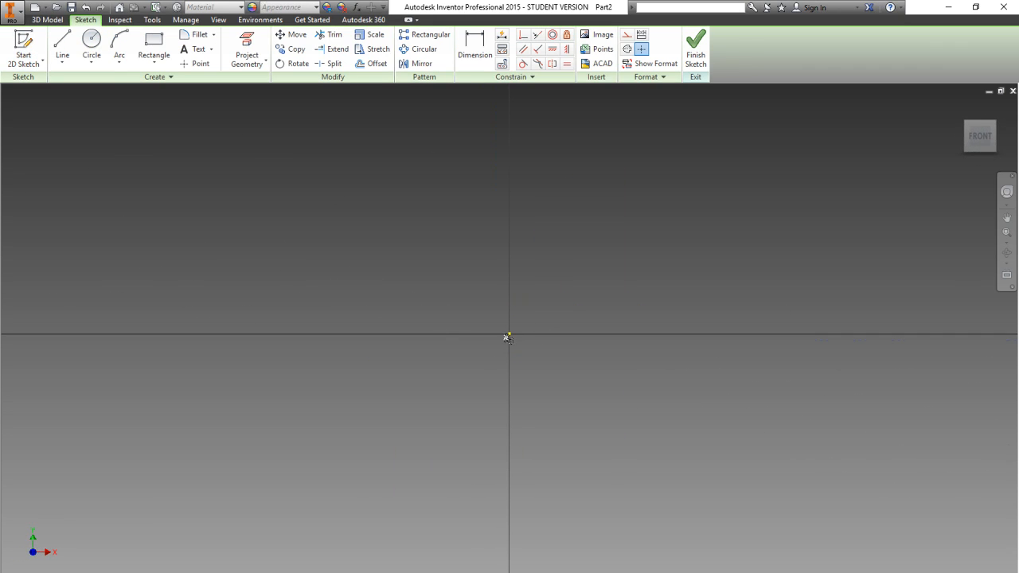
left_click(344, 475)
scroll(605, 297, "up", 10)
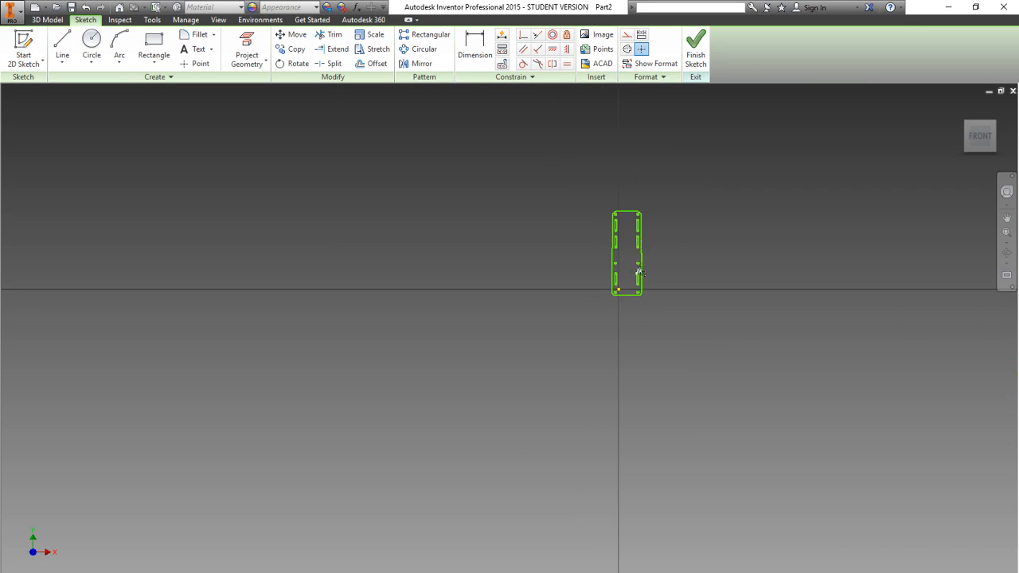
scroll(637, 269, "down", 5)
left_click(695, 47)
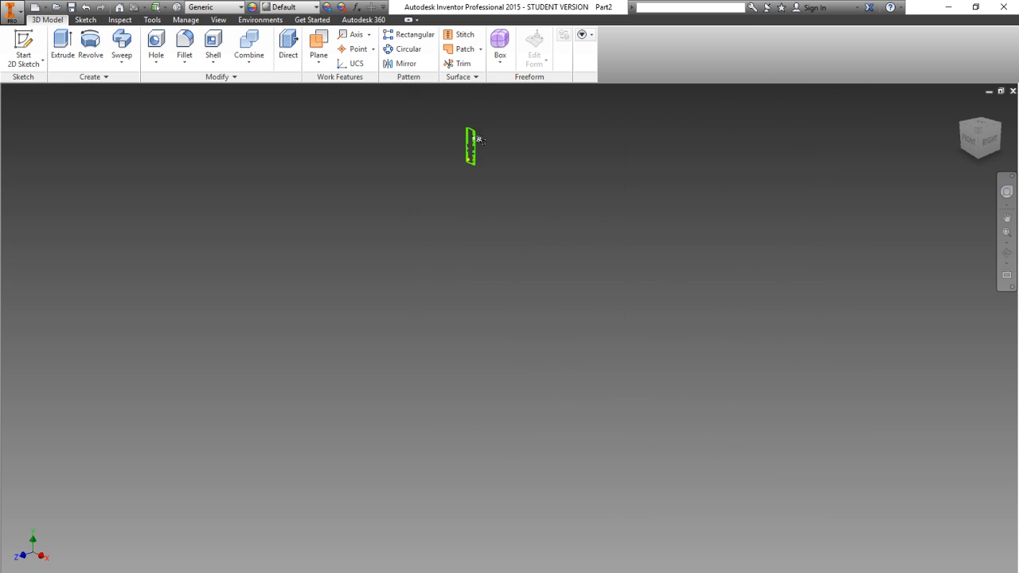
Step: Extrude the rectangular plate profile to a thickness of 4 mm, keeping its slots and holes open
left_click(61, 46)
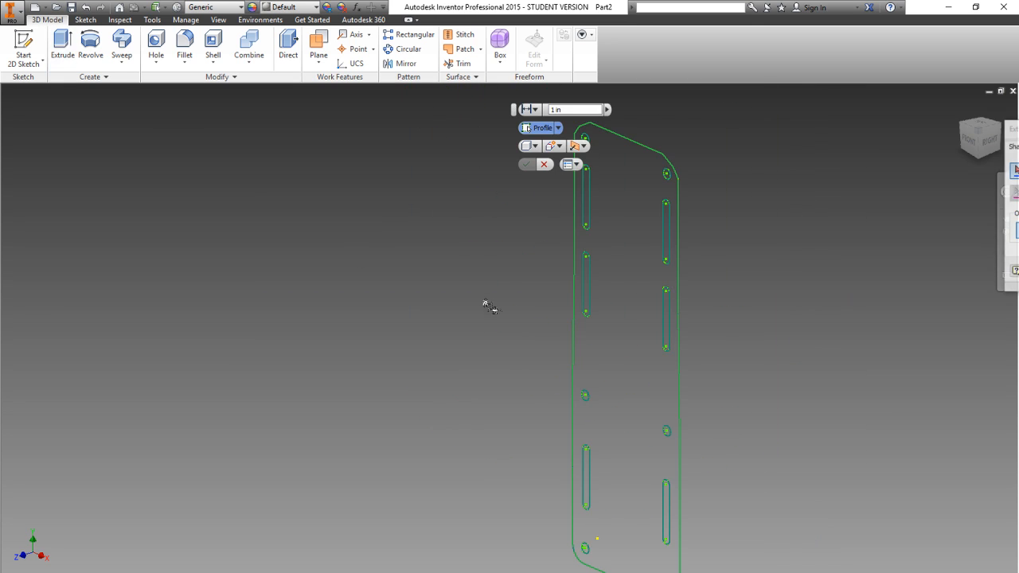
left_click(603, 318)
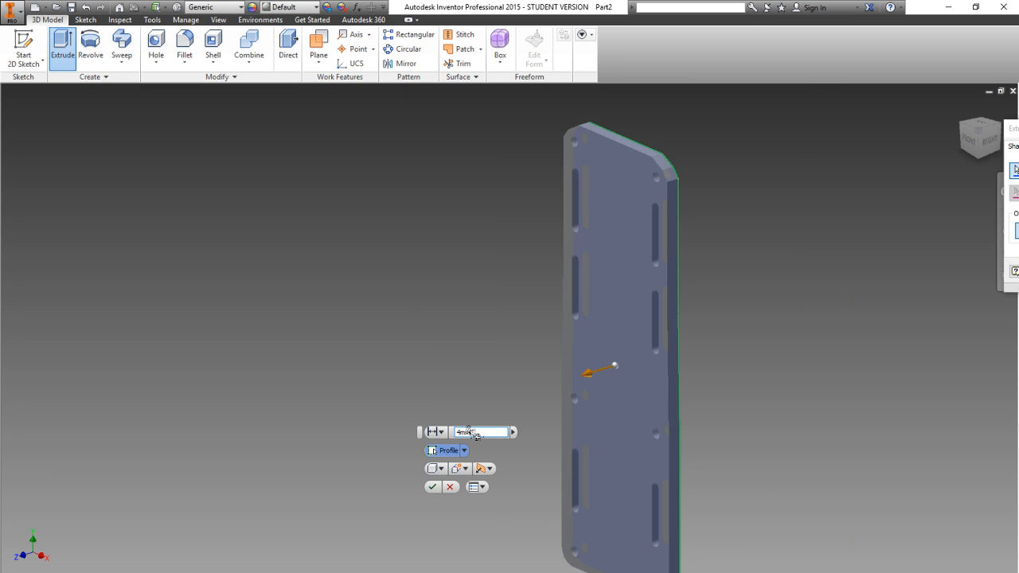
key("Return")
Step: Examine the extruded plate's slots, corner holes and edges both close up and as a whole
scroll(650, 279, "up", 1)
middle_click_drag(651, 285, 660, 351)
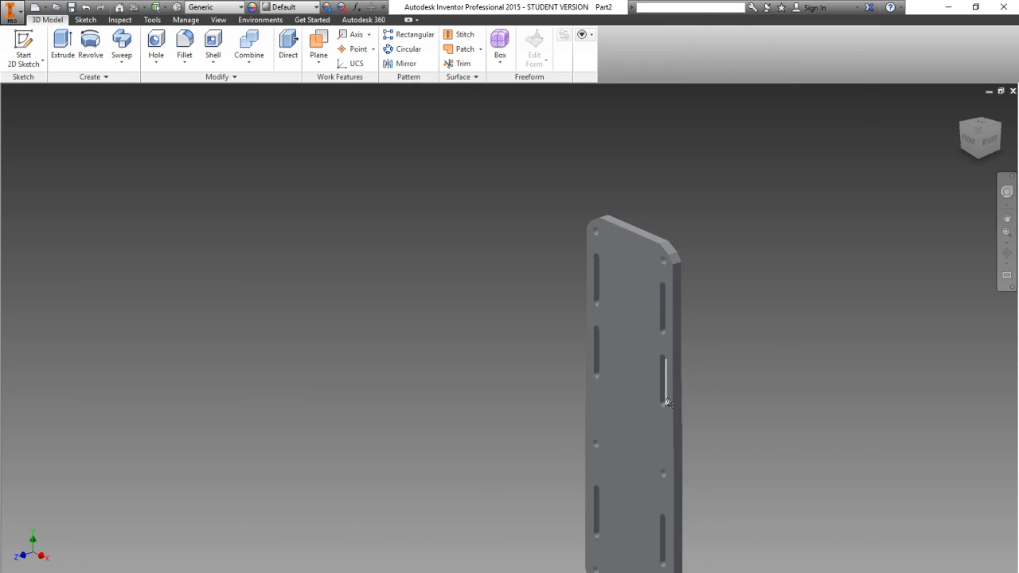
scroll(673, 430, "up", 2)
scroll(696, 492, "down", 2)
scroll(698, 493, "up", 2)
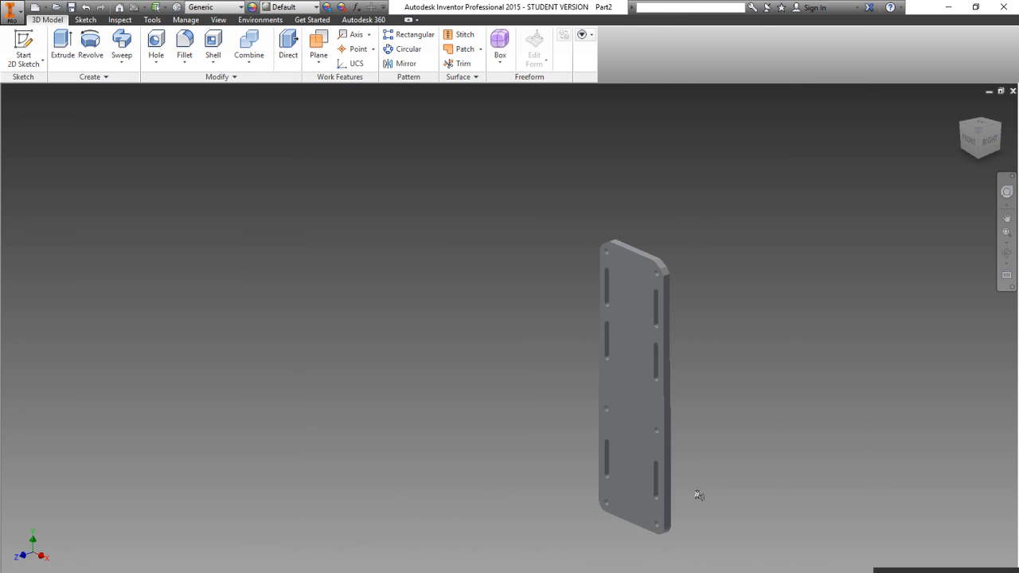
scroll(709, 477, "down", 3)
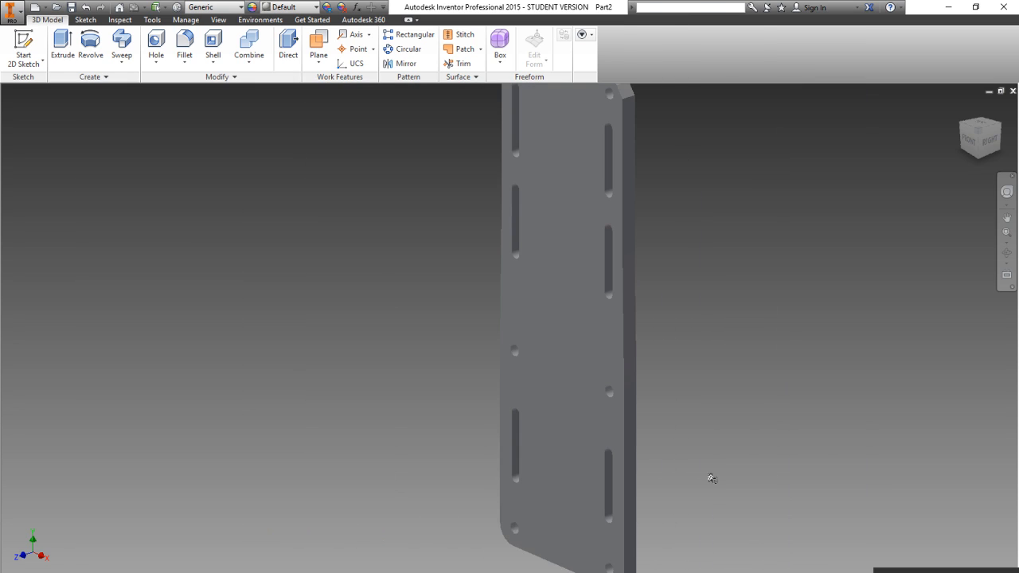
scroll(712, 478, "up", 2)
scroll(712, 479, "down", 3)
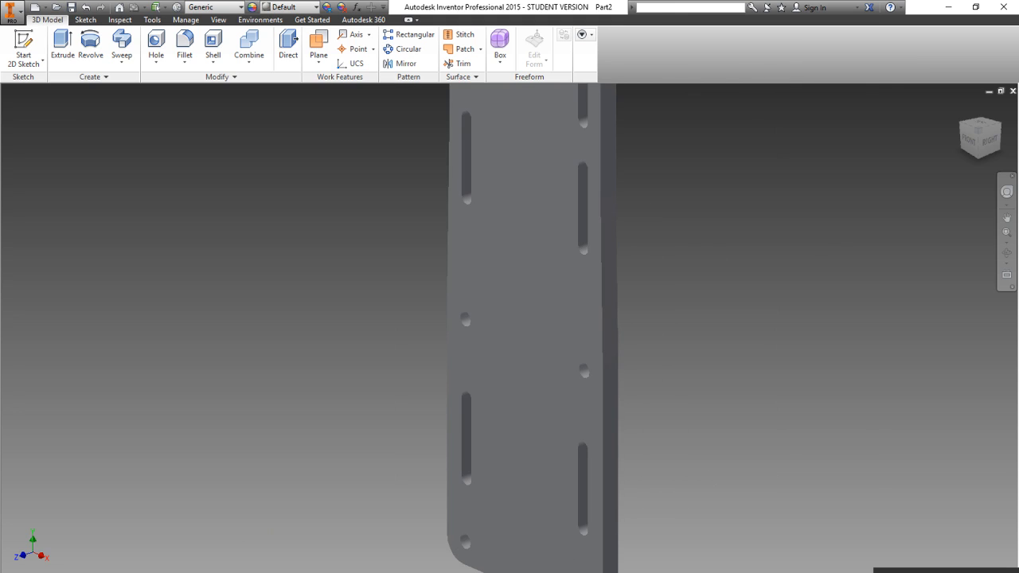
scroll(653, 316, "up", 4)
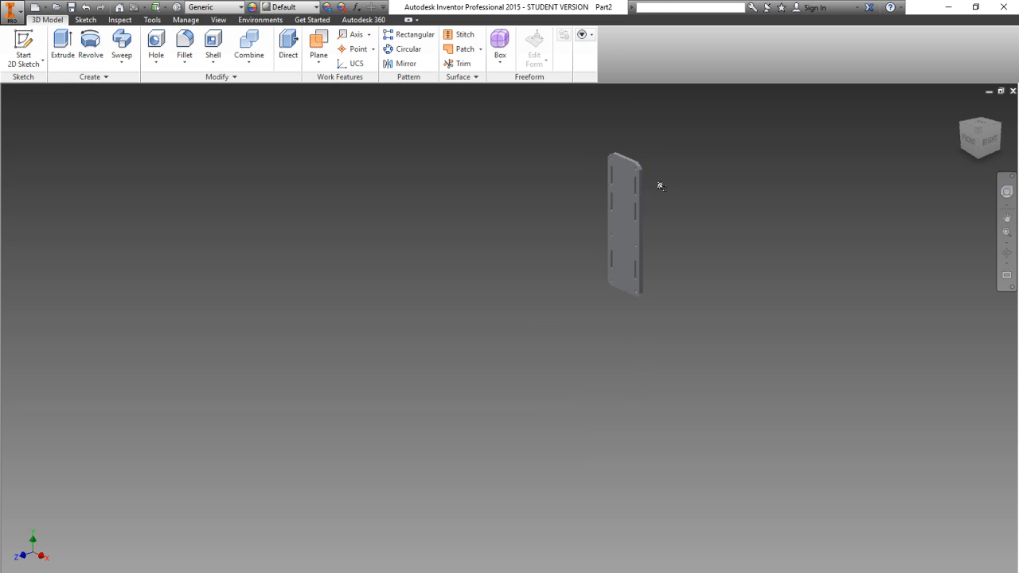
scroll(637, 171, "down", 3)
scroll(613, 159, "up", 2)
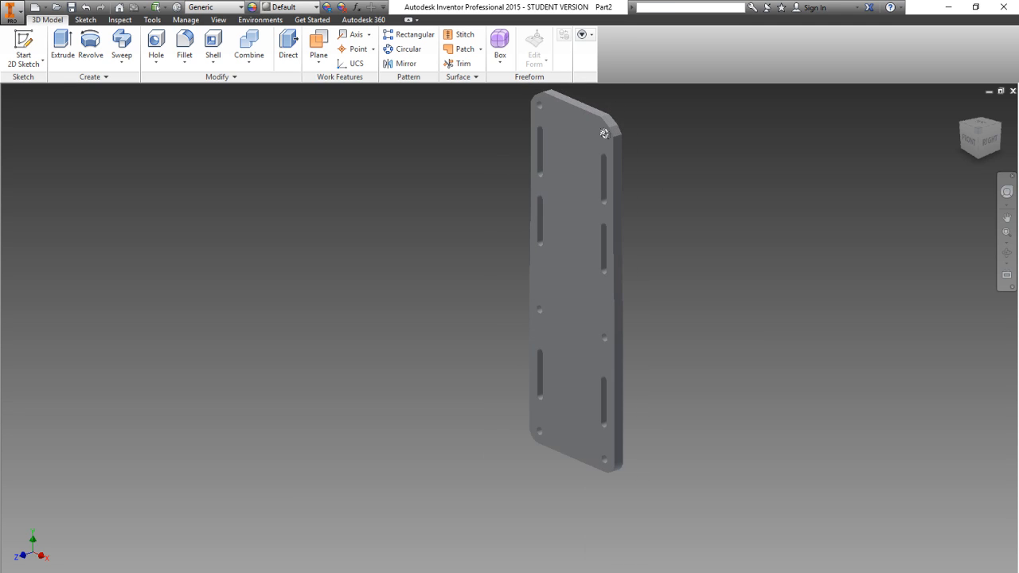
mouse_move(604, 133)
scroll(636, 109, "up", 2)
scroll(636, 108, "down", 5)
scroll(636, 107, "up", 5)
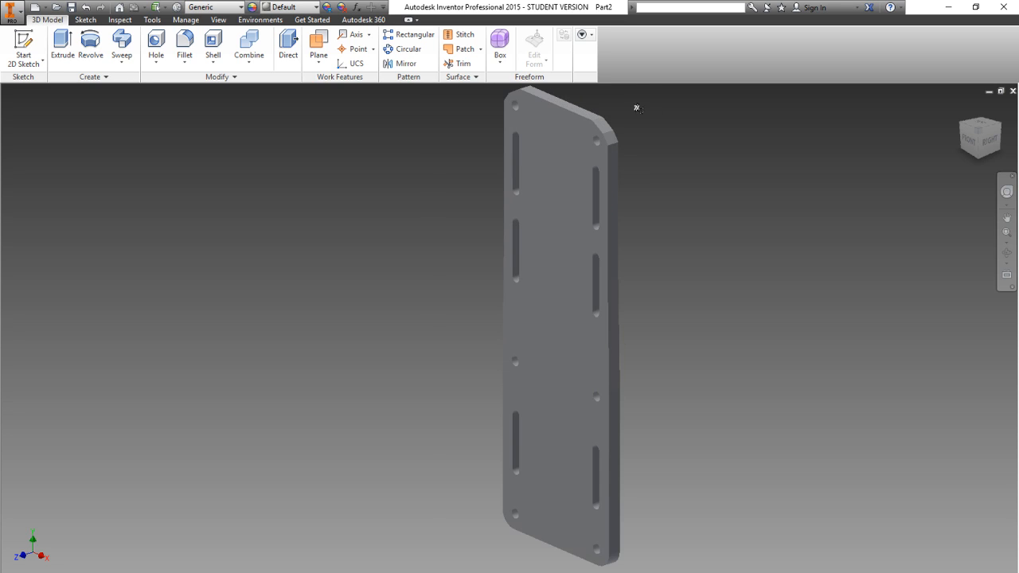